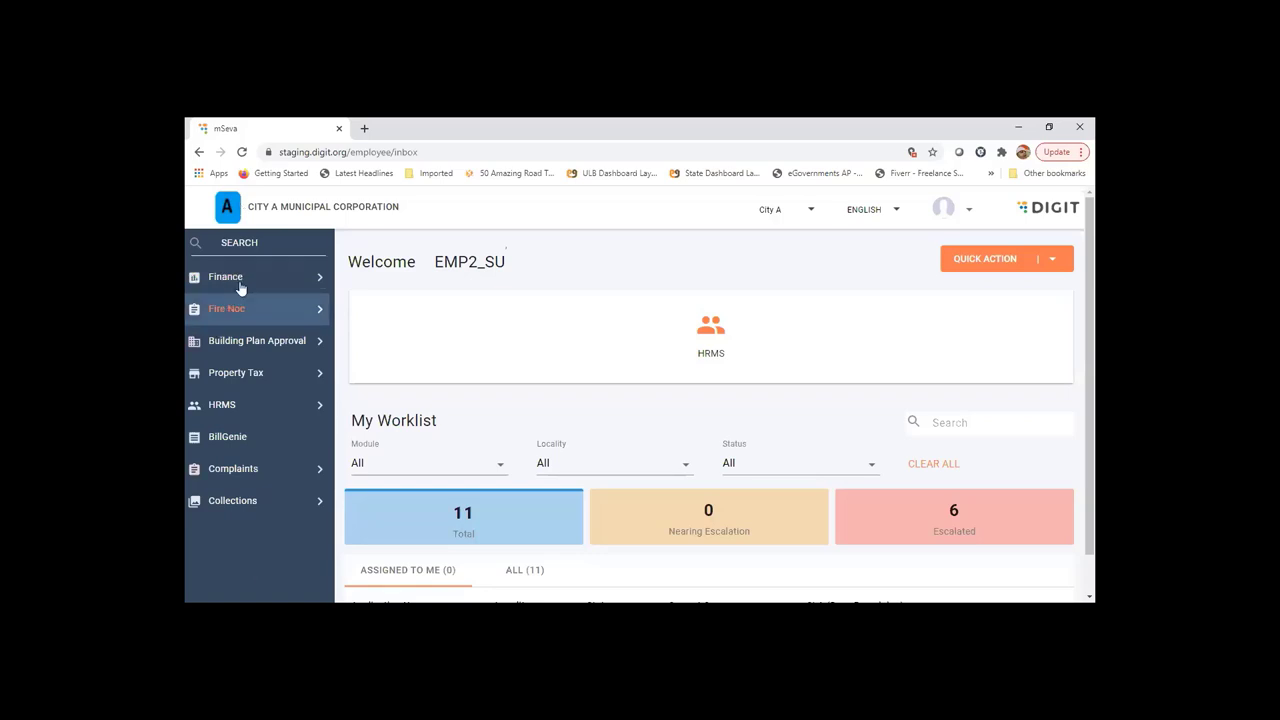
Step: Navigate Finance > Masters > Chartofaccounts to the Chart Of Accounts page
{"action": "left_click", "coordinate": [240, 287]}
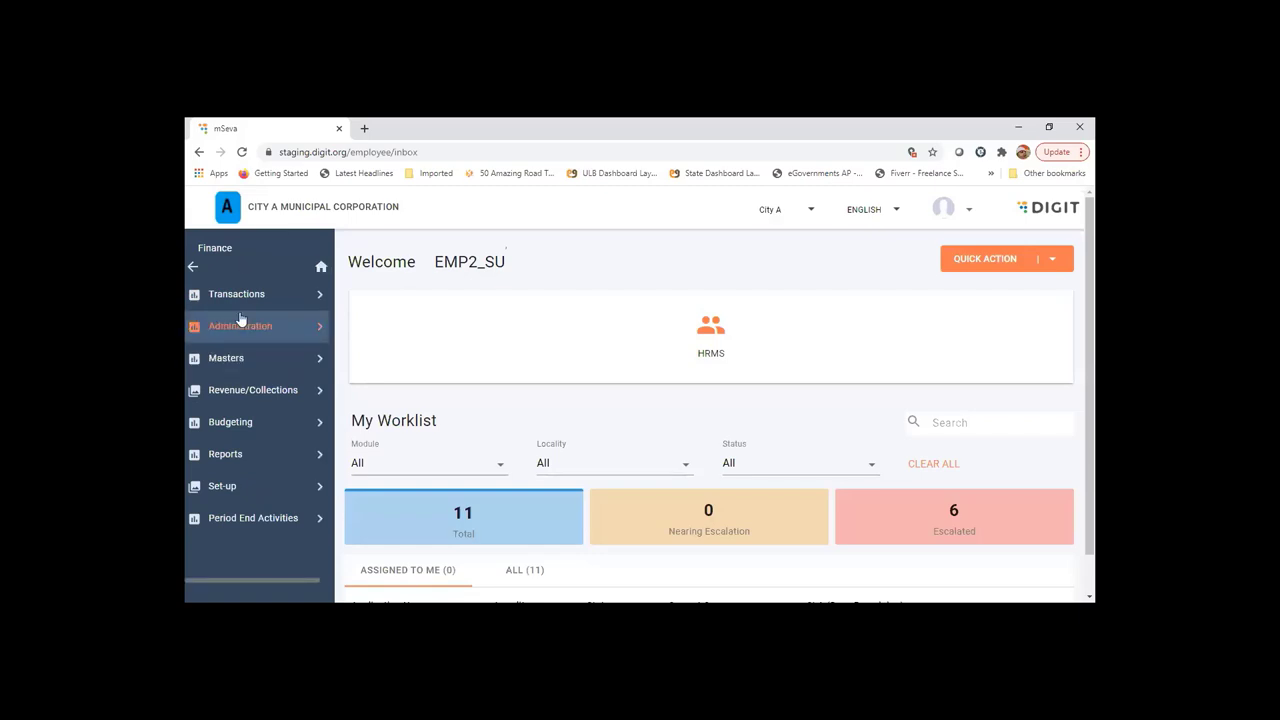
{"action": "left_click", "coordinate": [240, 320]}
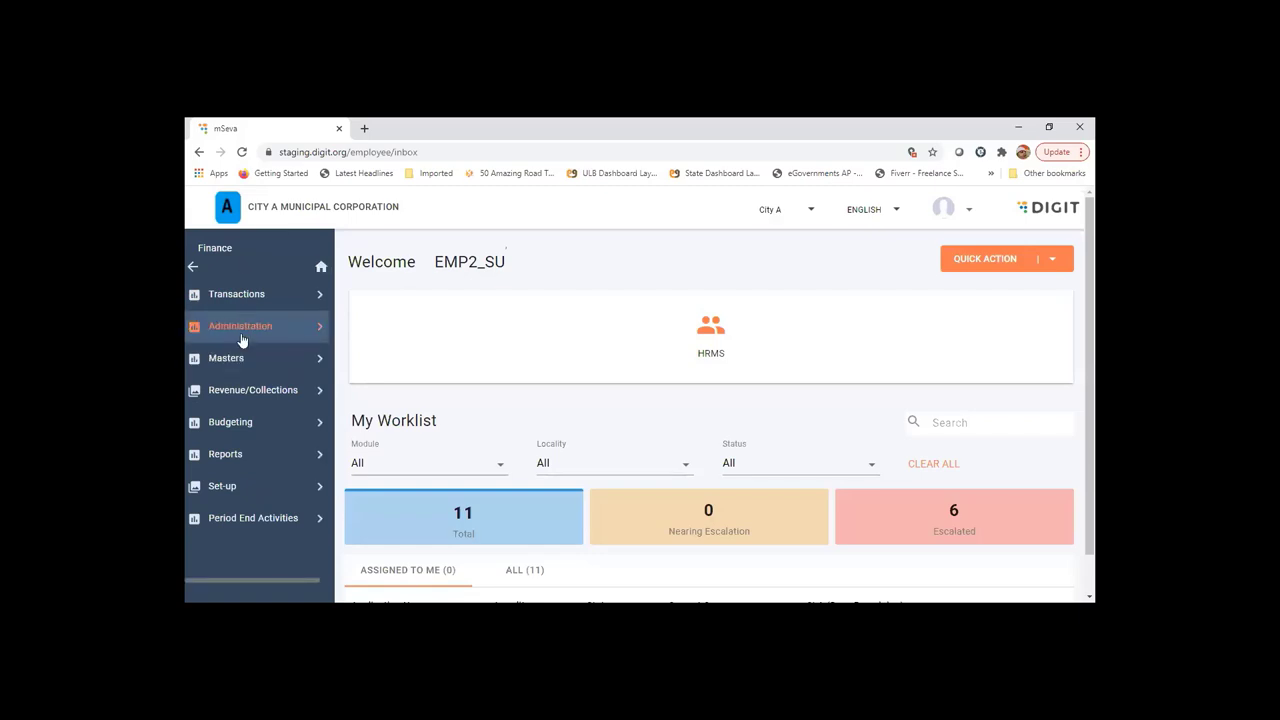
{"action": "left_click", "coordinate": [243, 428]}
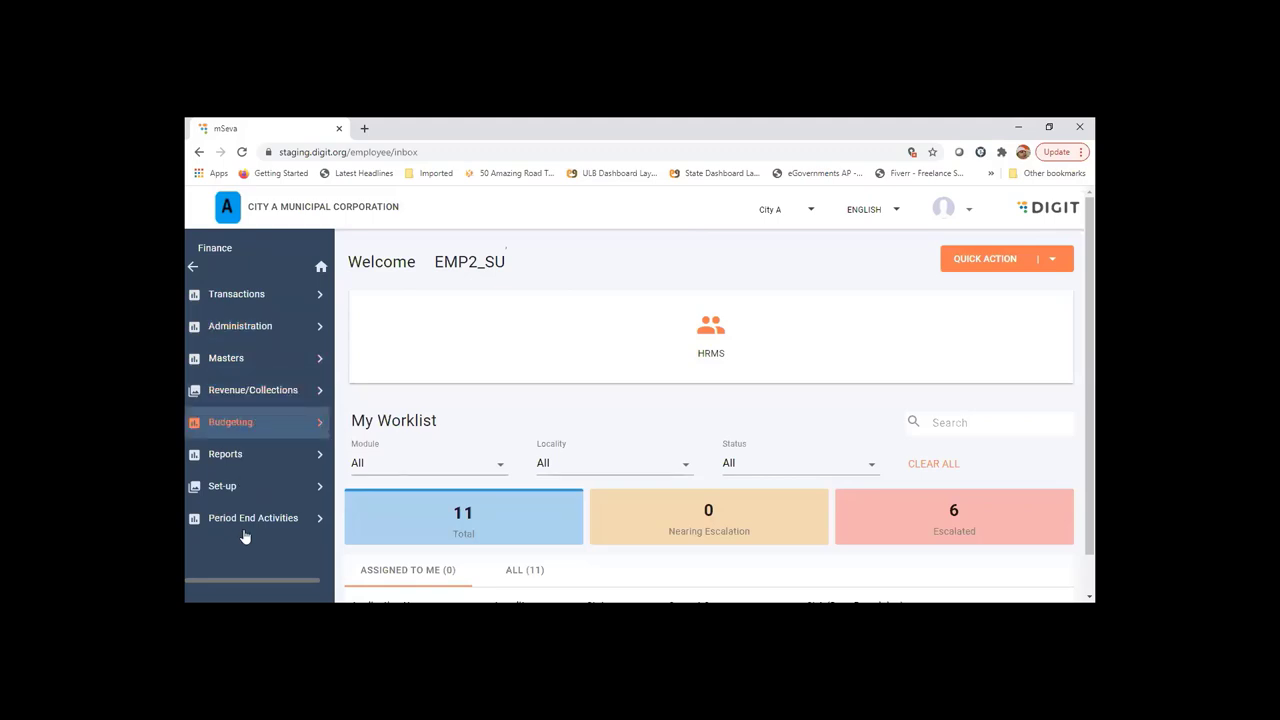
{"action": "left_click", "coordinate": [241, 400]}
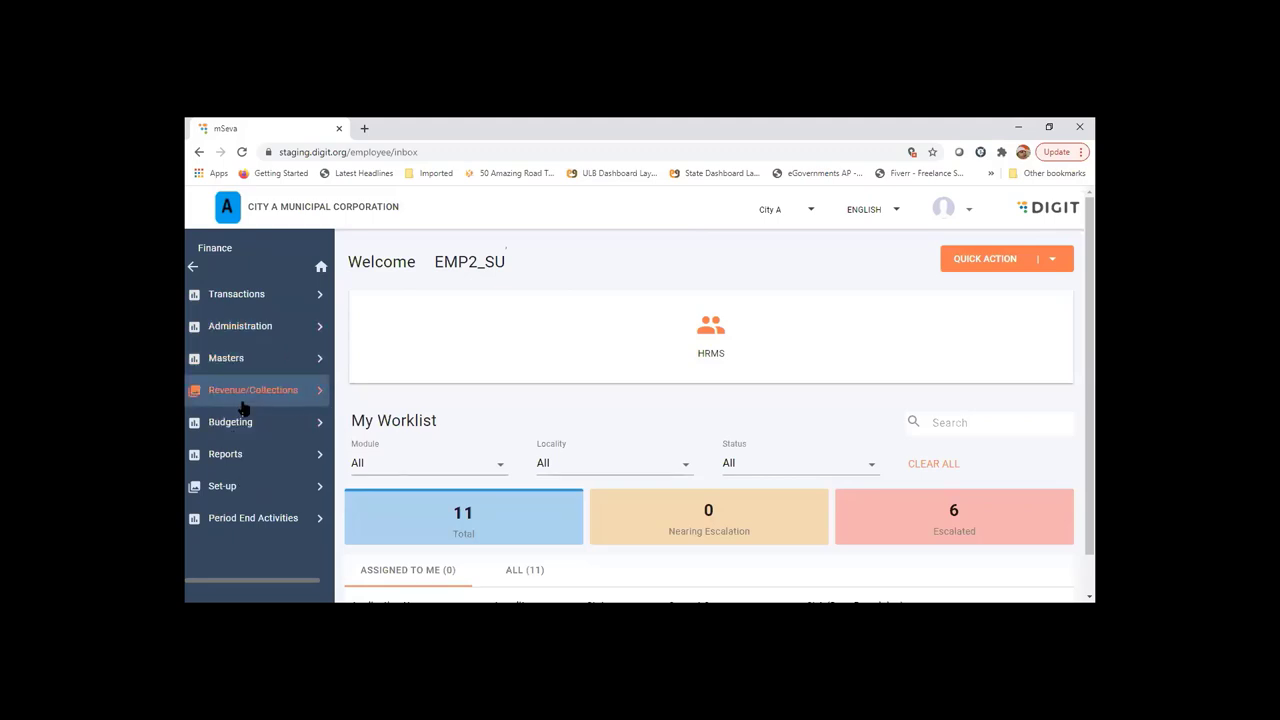
{"action": "left_click", "coordinate": [244, 336]}
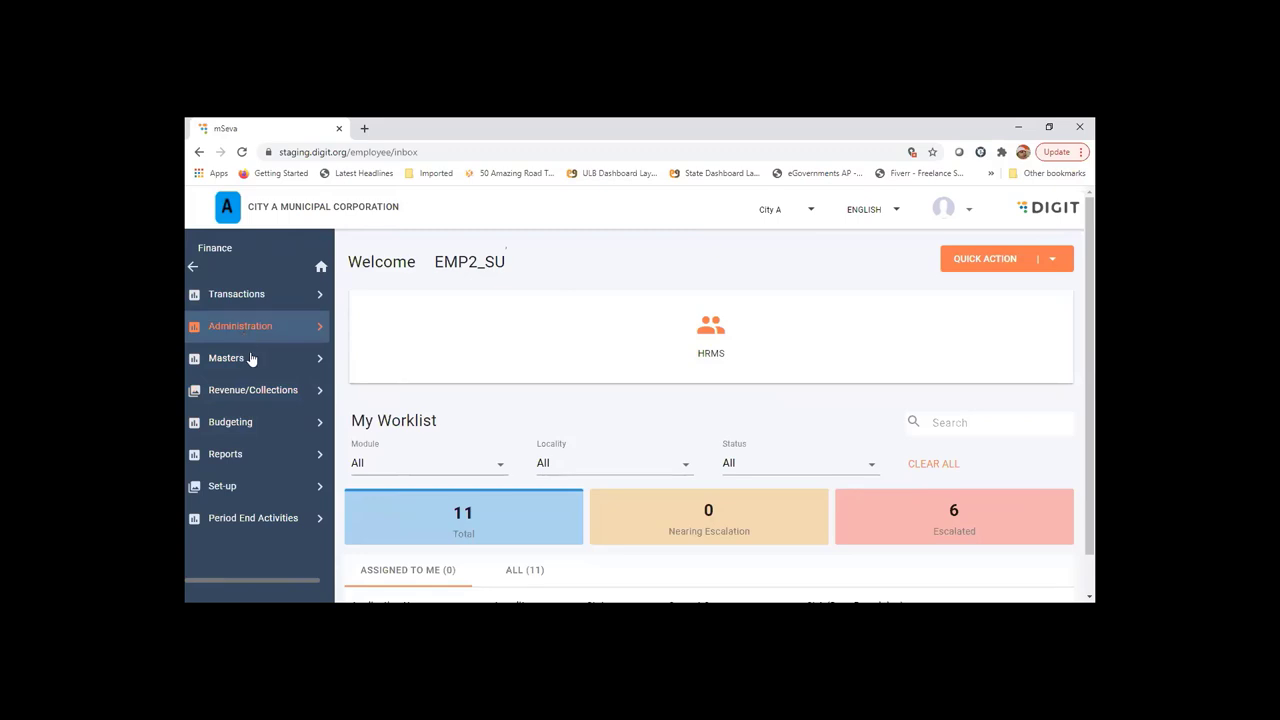
{"action": "left_click", "coordinate": [252, 359]}
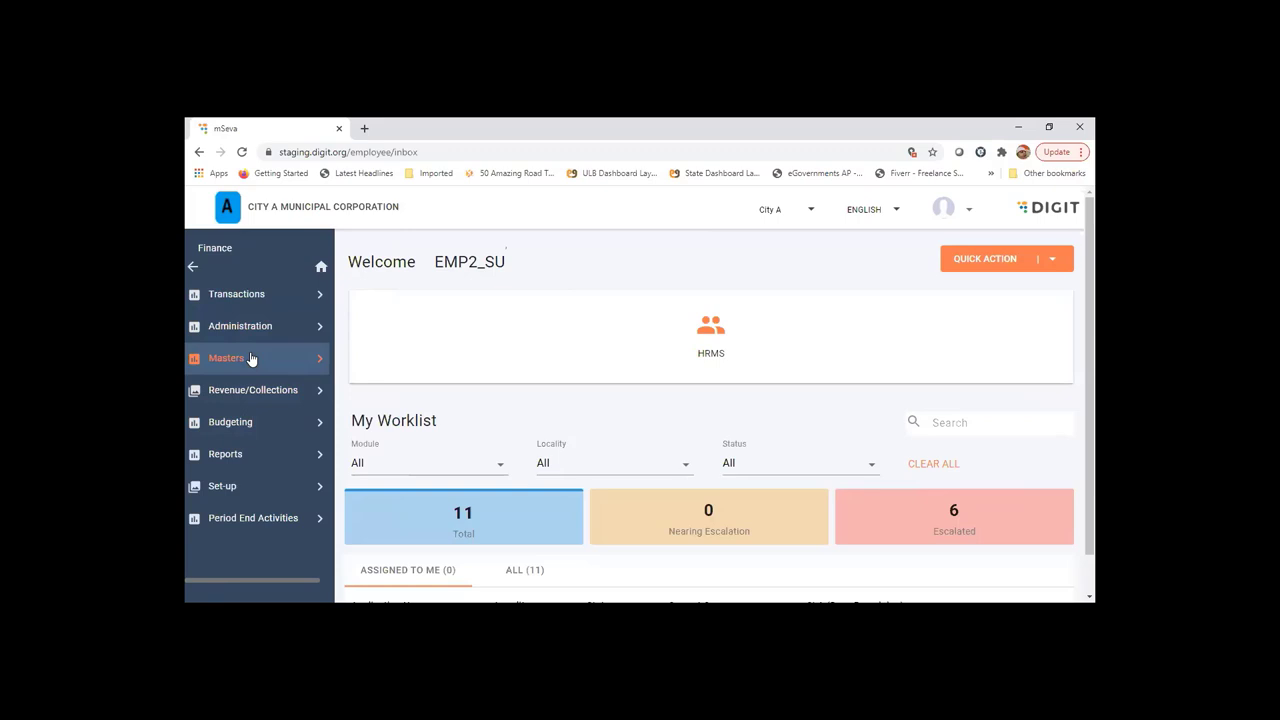
{"action": "left_click", "coordinate": [252, 359]}
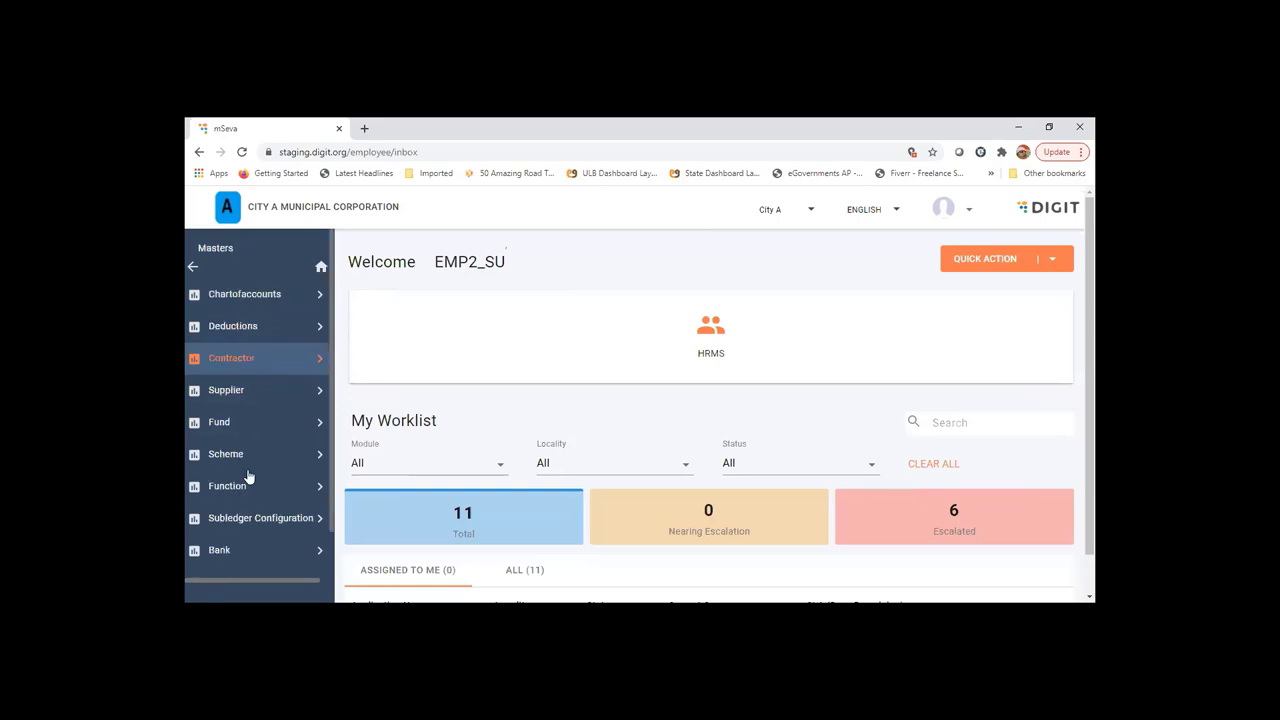
{"action": "left_click", "coordinate": [247, 470]}
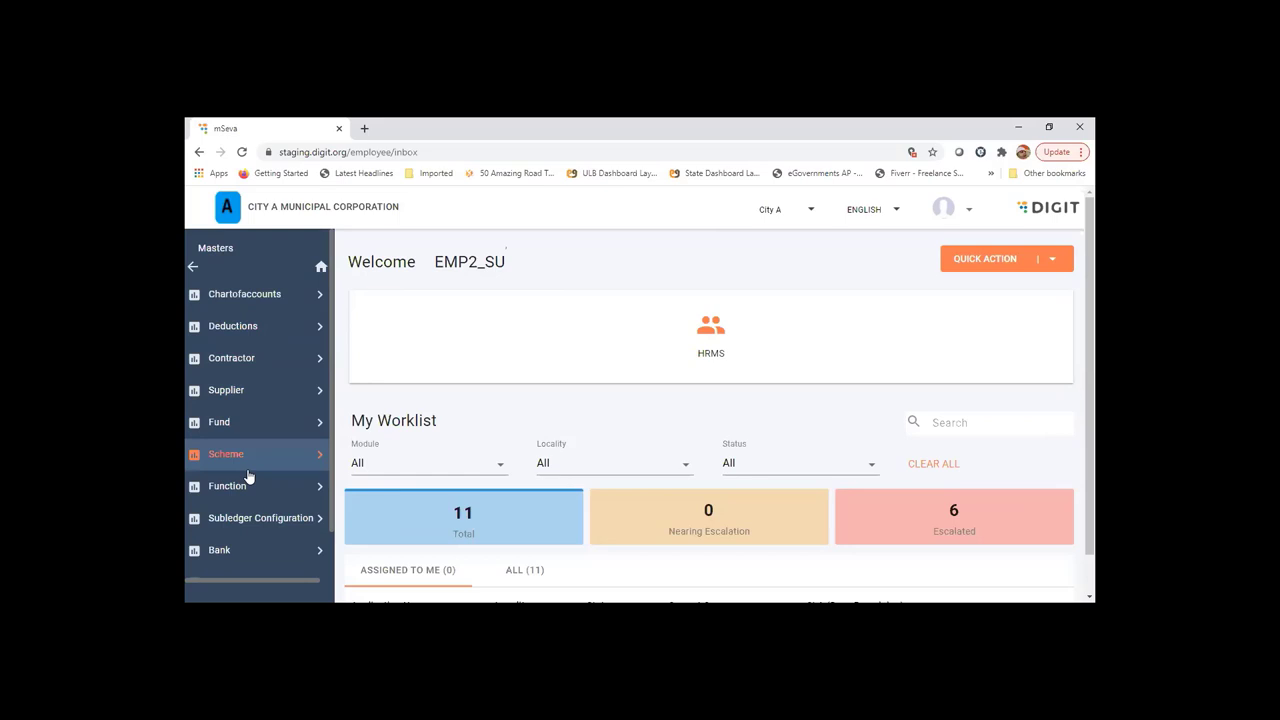
{"action": "left_click", "coordinate": [258, 486]}
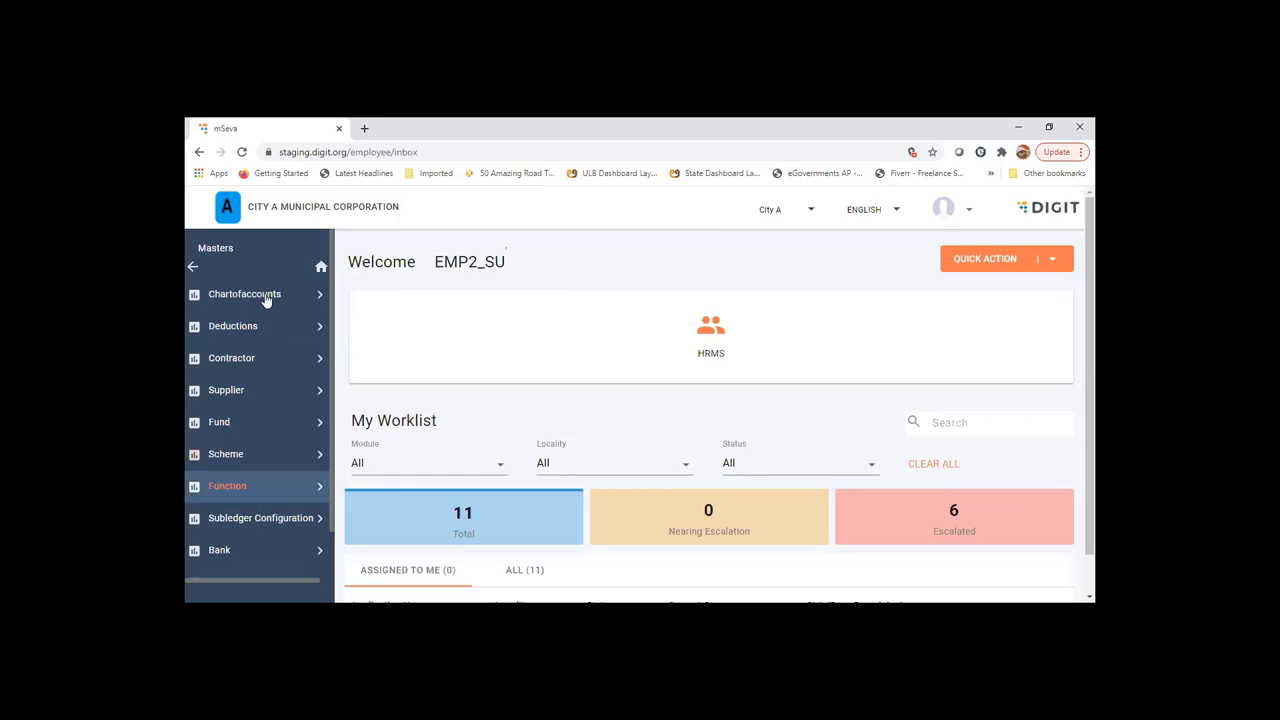
{"action": "left_click", "coordinate": [259, 298]}
{"action": "left_click", "coordinate": [259, 298]}
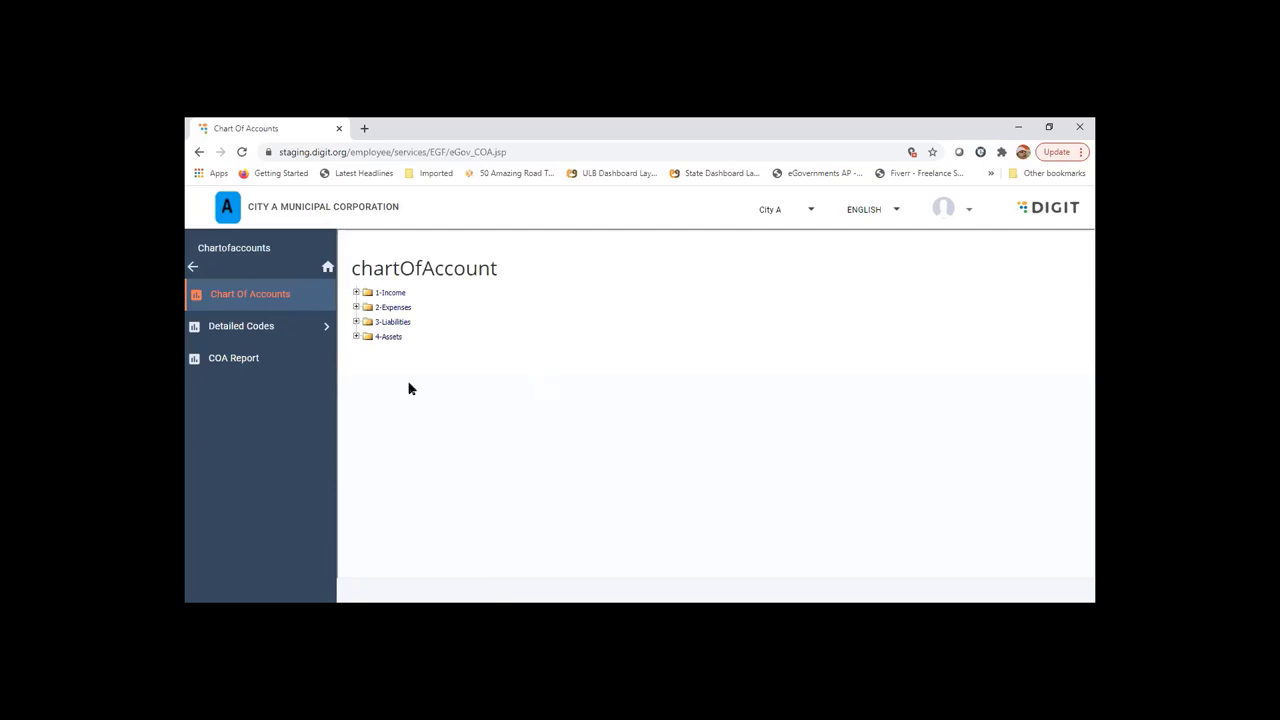
Step: Expand 1-Income, then 110-Tax Revenue to list codes 11001 through 11090
{"action": "left_click", "coordinate": [356, 292]}
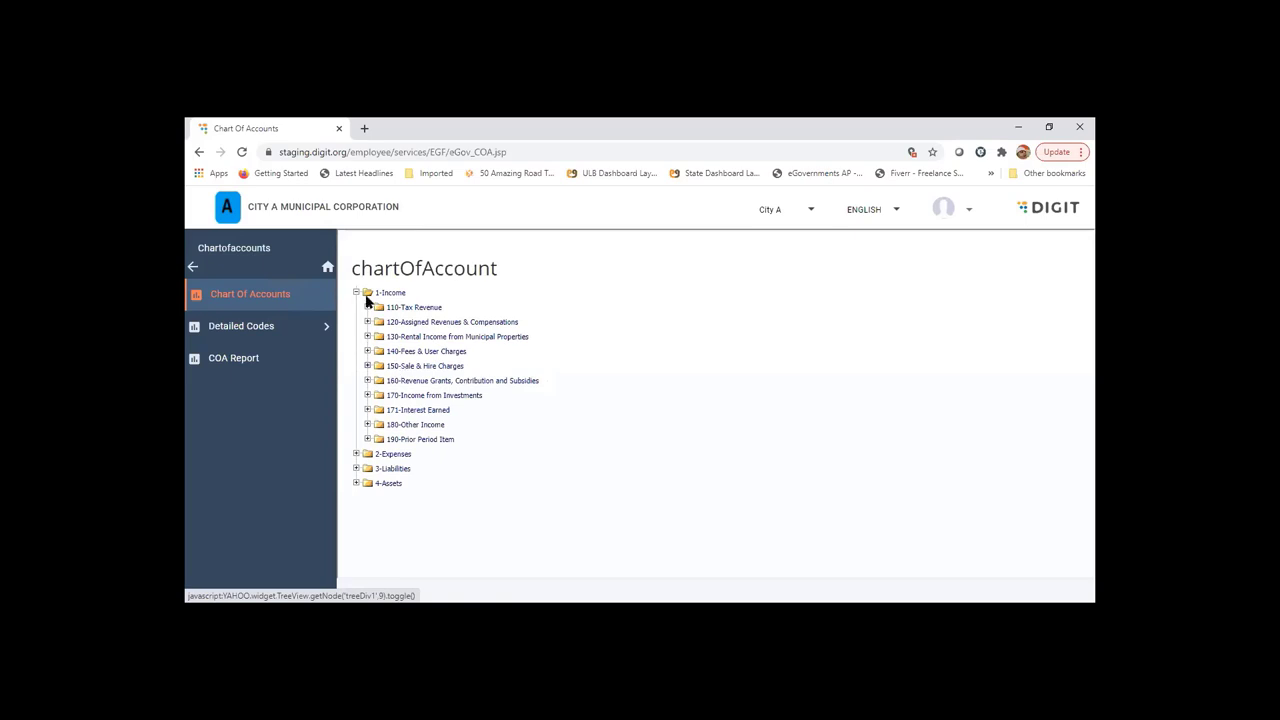
{"action": "left_click", "coordinate": [356, 292]}
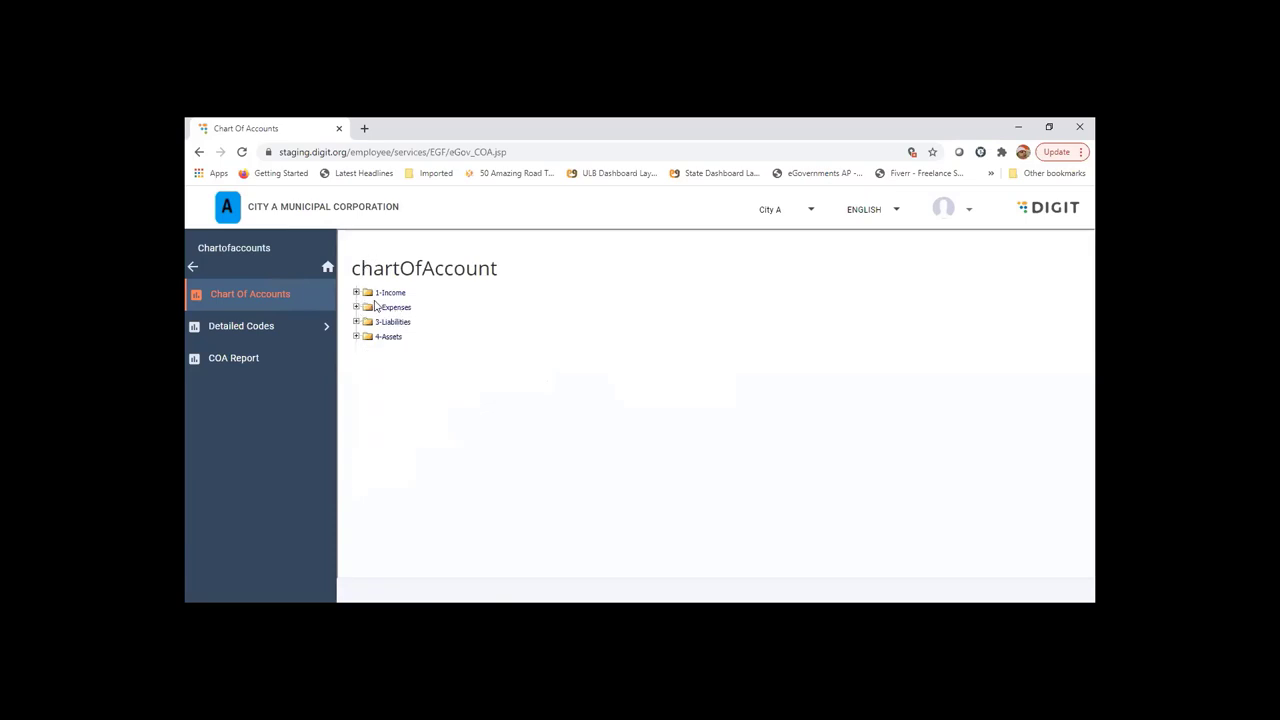
{"action": "left_click", "coordinate": [378, 293]}
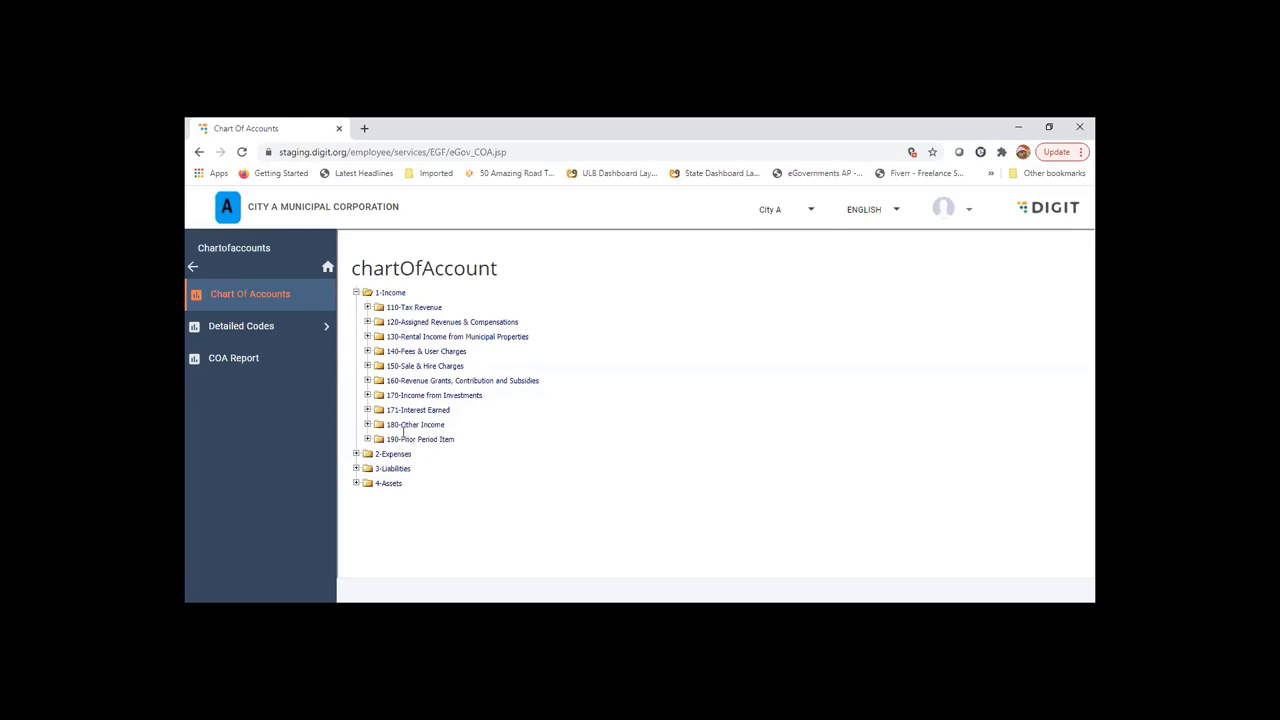
{"action": "left_click", "coordinate": [367, 308]}
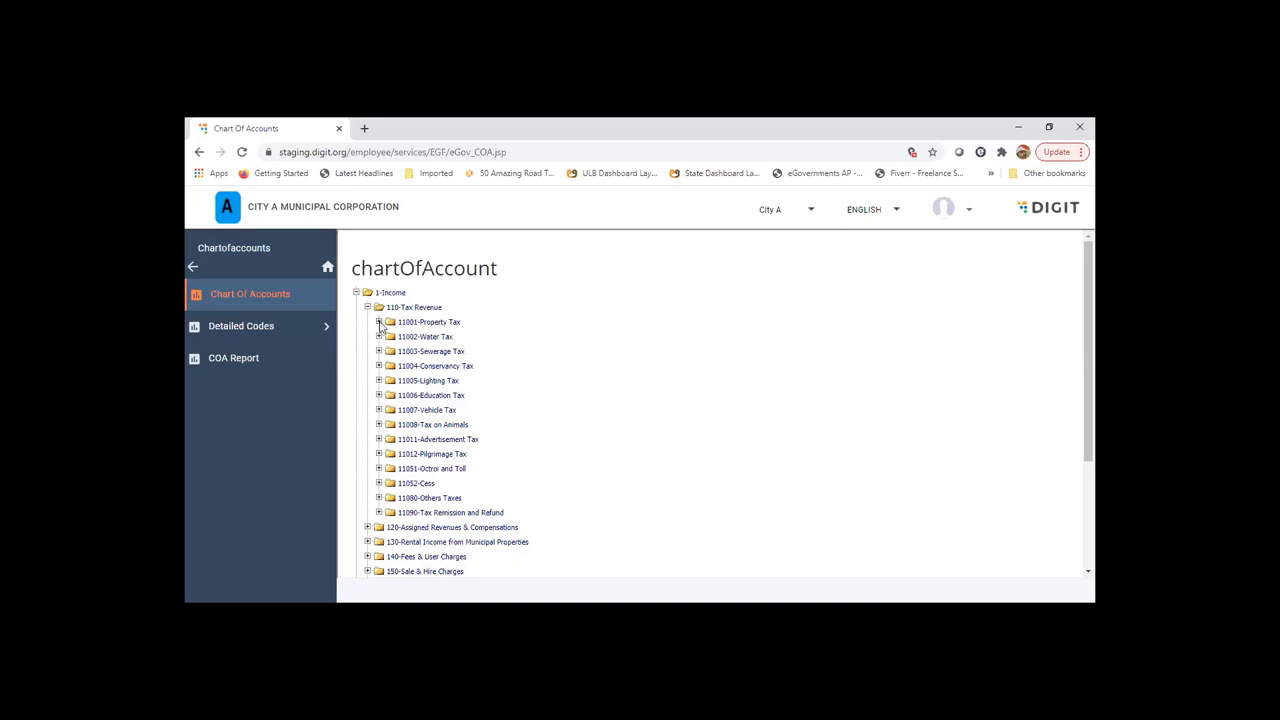
Step: Expand 11001-Property Tax to list ledger codes 1100101–1100107
{"action": "left_click", "coordinate": [379, 322]}
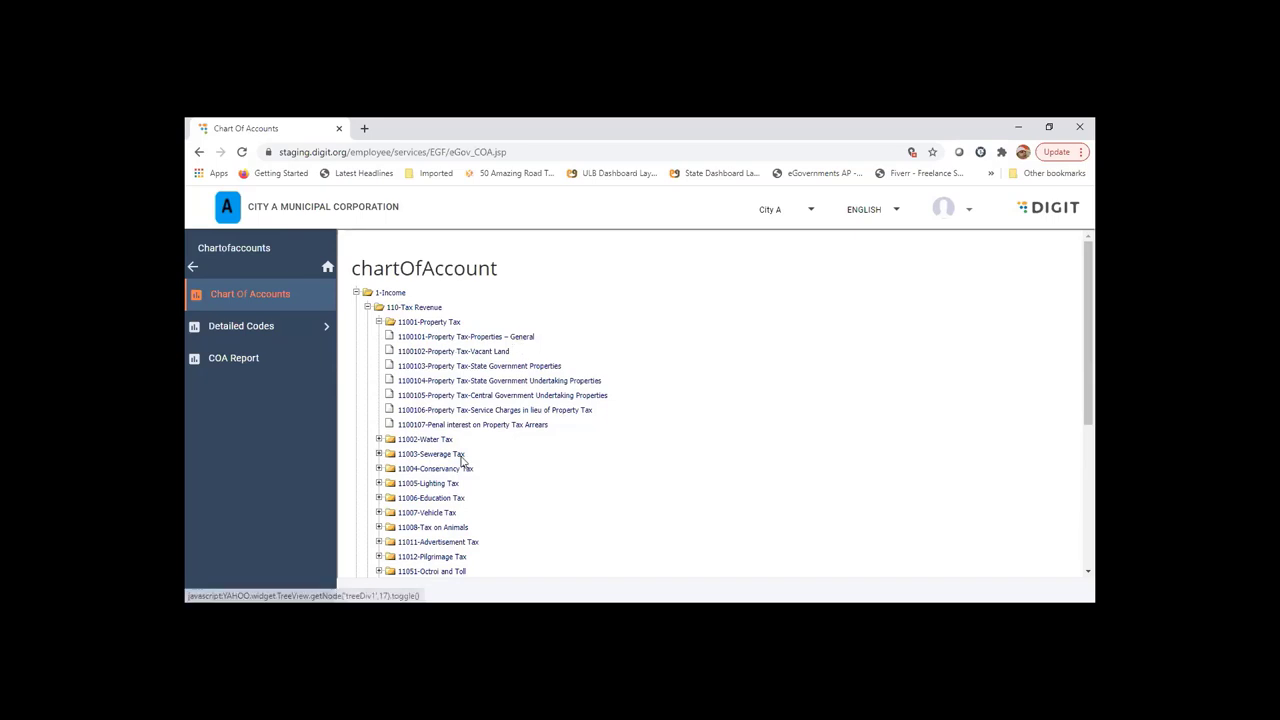
{"action": "scroll", "coordinate": [462, 460], "scroll_direction": "down", "scroll_amount": 1}
{"action": "scroll", "coordinate": [462, 460], "scroll_direction": "down", "scroll_amount": 1}
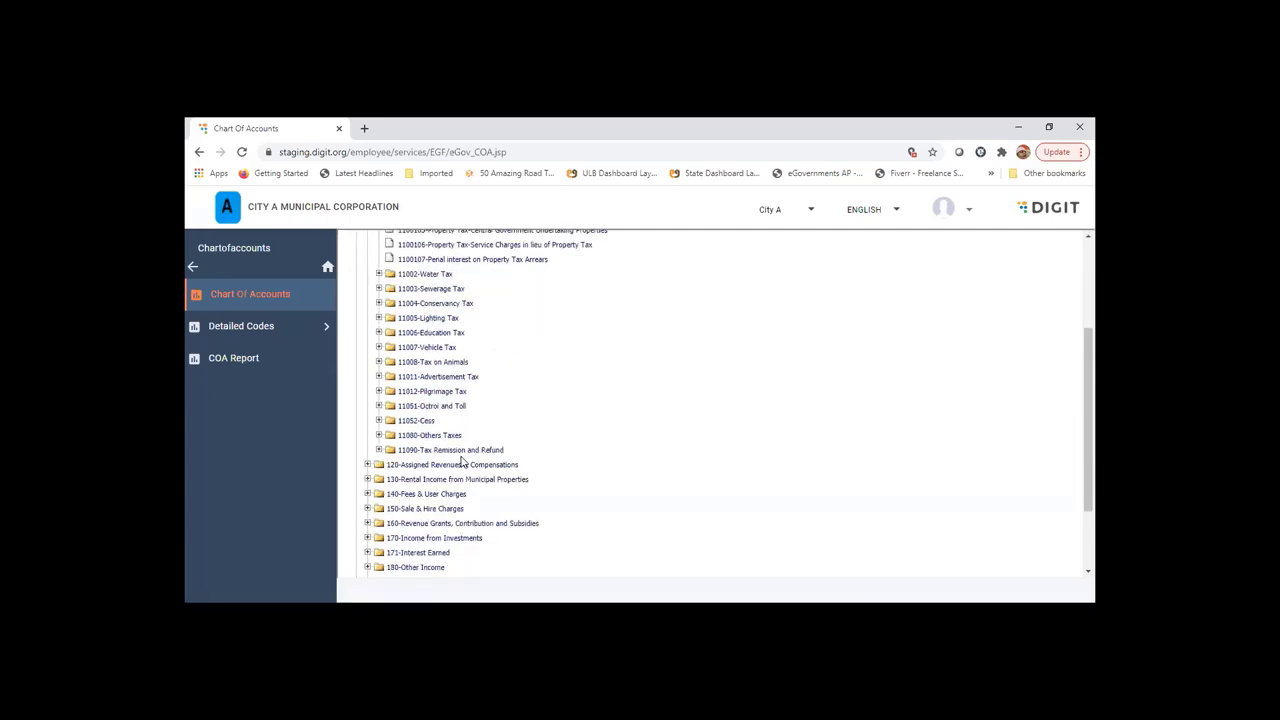
{"action": "scroll", "coordinate": [462, 460], "scroll_direction": "up", "scroll_amount": 2}
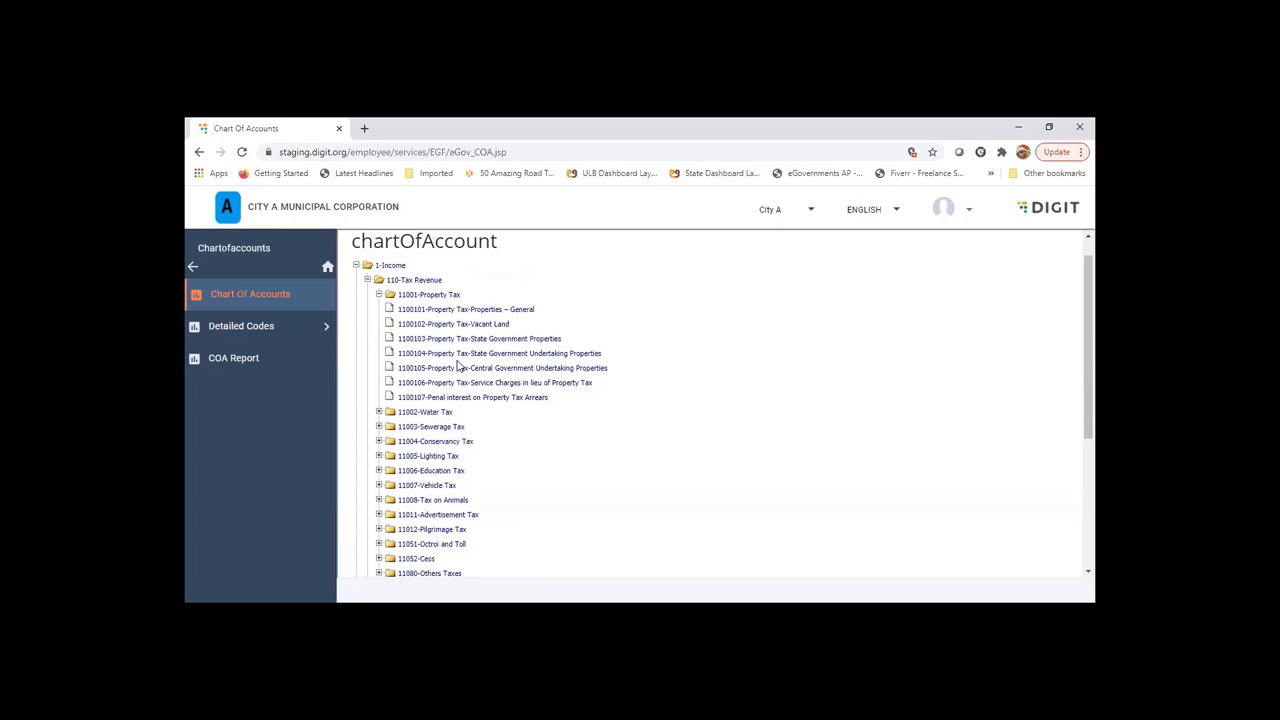
Step: Collapse 11001-Property Tax and scroll down to the remaining Income groups
{"action": "left_click", "coordinate": [379, 294]}
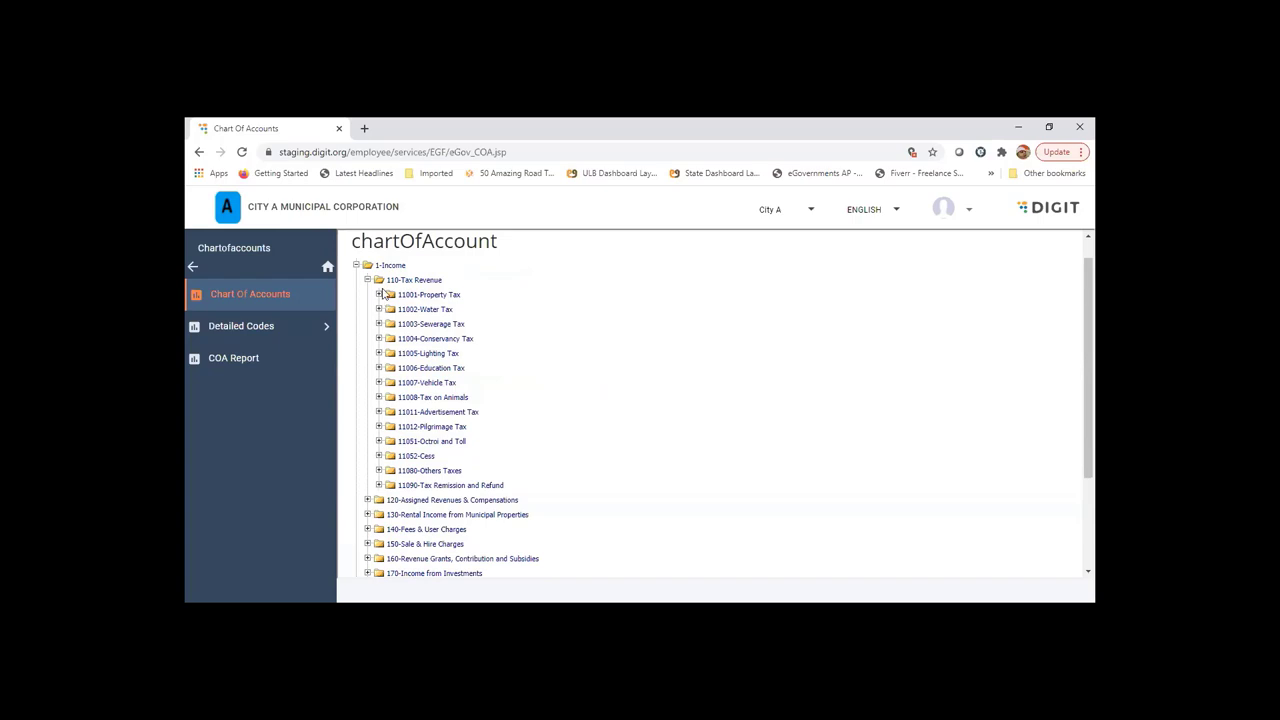
{"action": "left_click", "coordinate": [429, 294]}
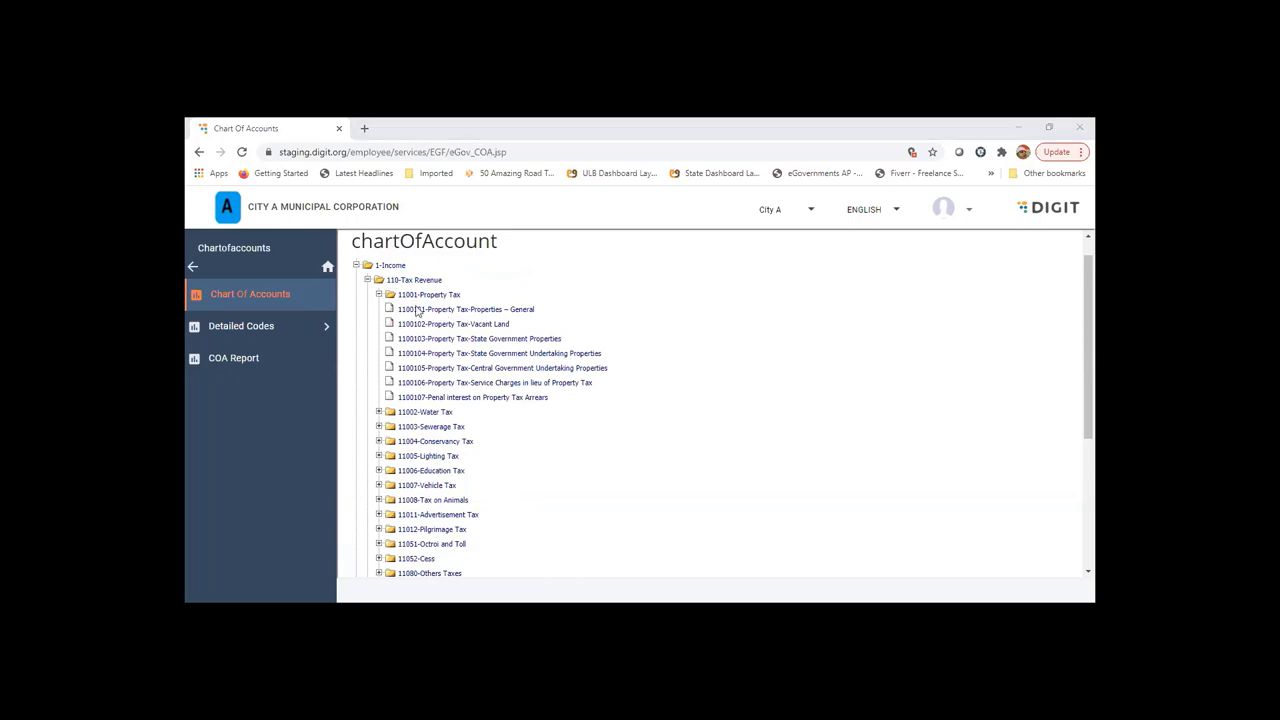
{"action": "left_click", "coordinate": [420, 295]}
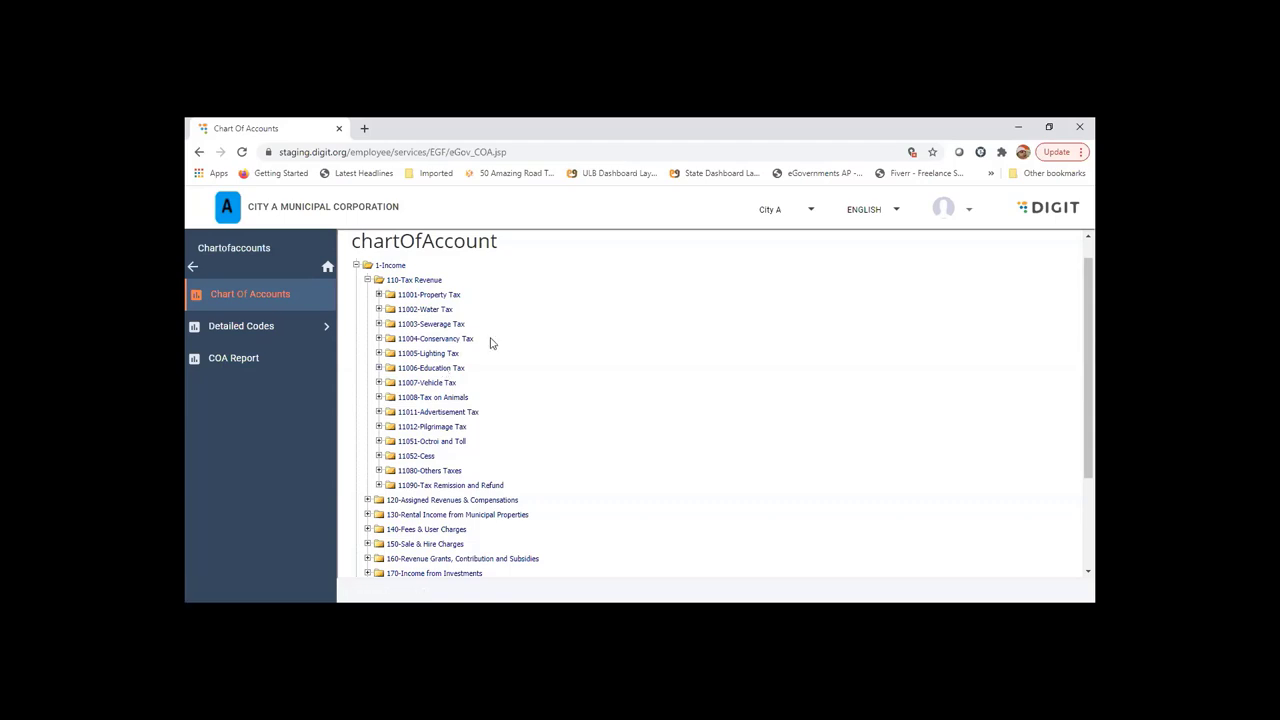
{"action": "left_click", "coordinate": [410, 296]}
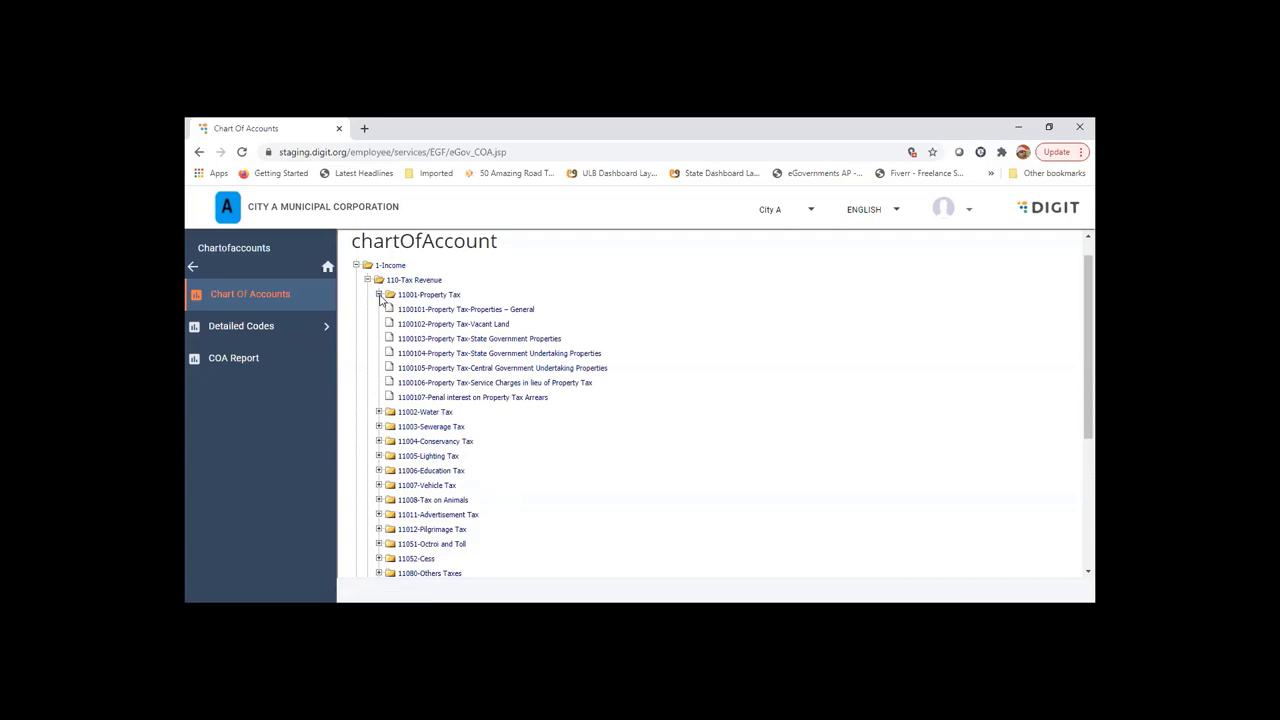
{"action": "left_click", "coordinate": [379, 295]}
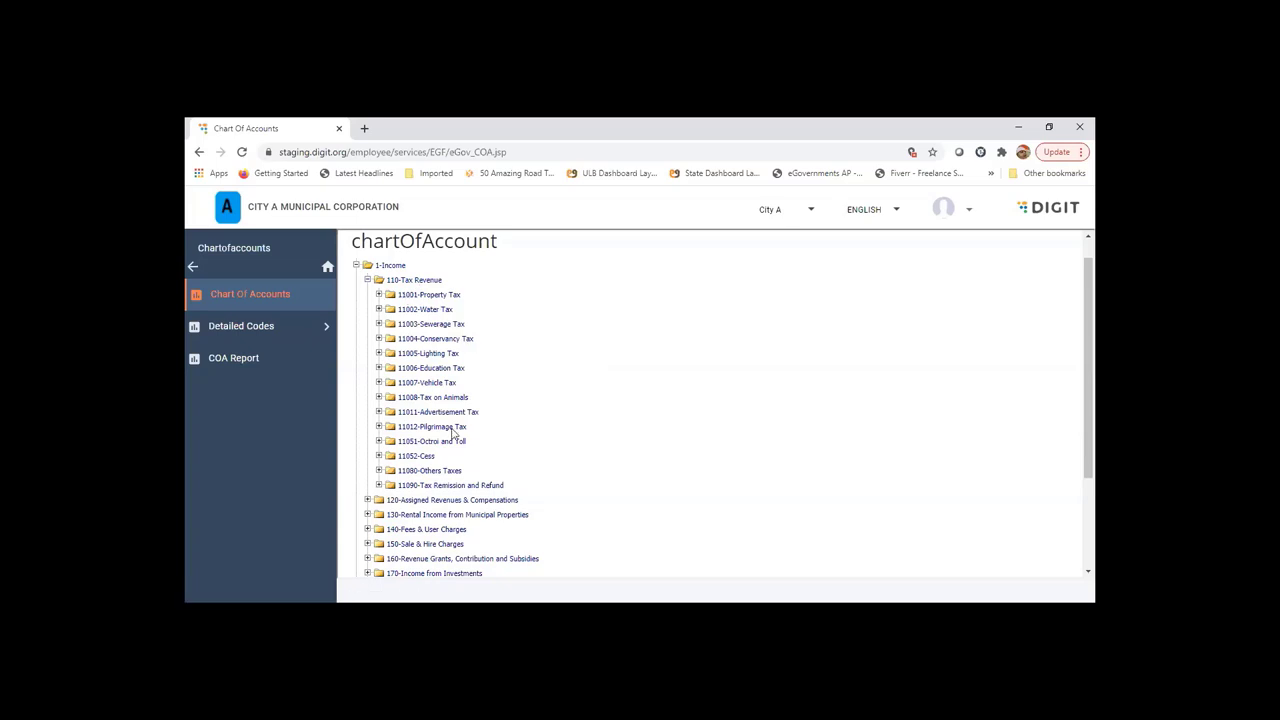
{"action": "scroll", "coordinate": [452, 432], "scroll_direction": "down", "scroll_amount": 3}
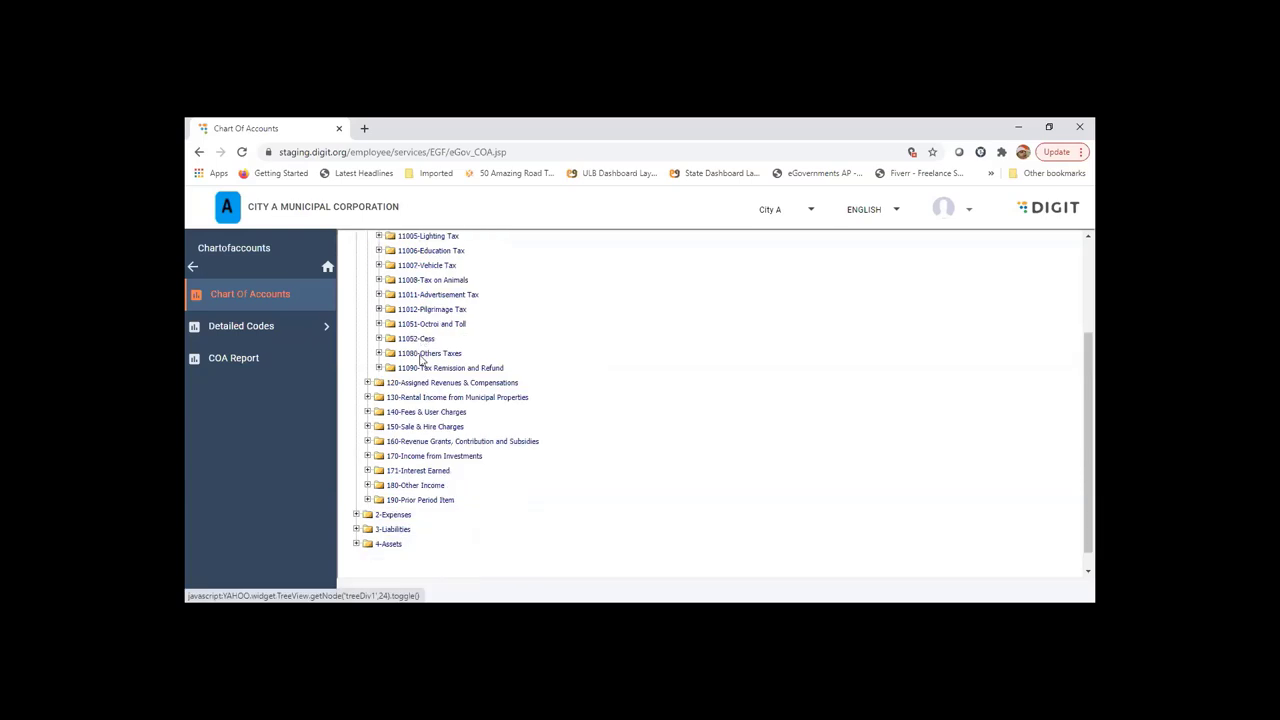
Step: Collapse 110-Tax Revenue, expand 3-Liabilities, and open 310-Municipal Fund
{"action": "scroll", "coordinate": [369, 309], "scroll_direction": "up", "scroll_amount": 3}
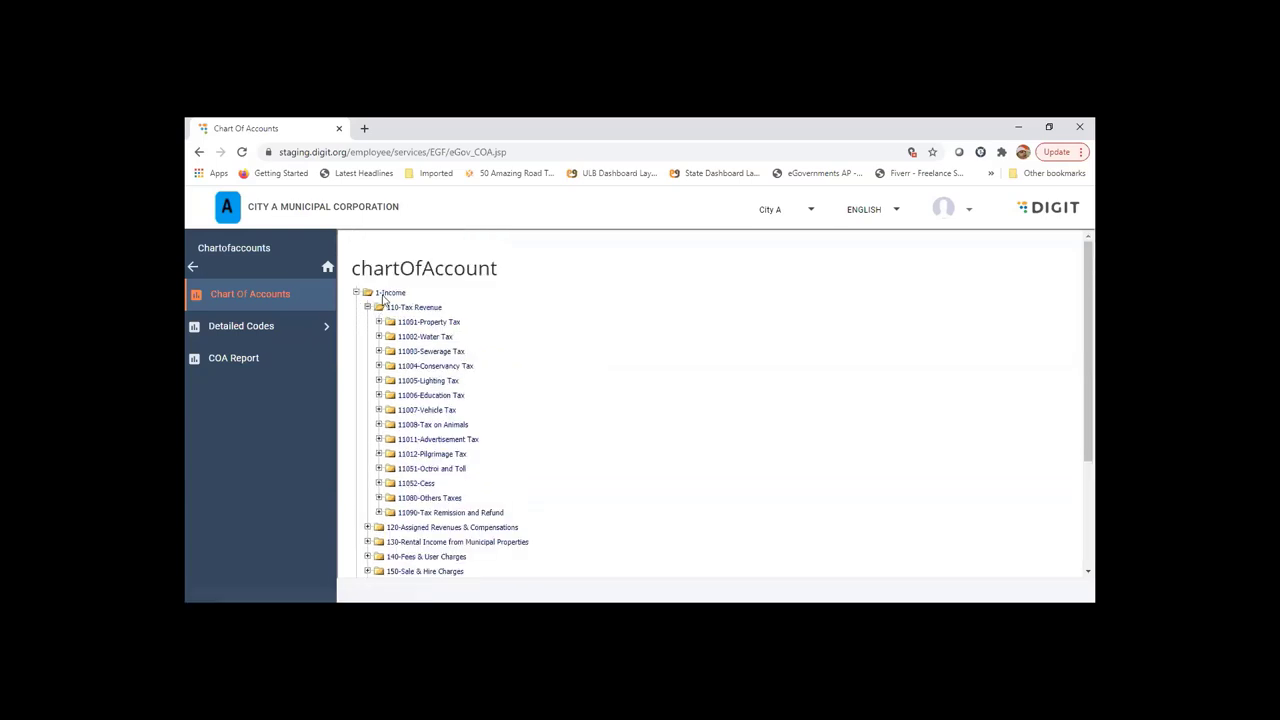
{"action": "left_click", "coordinate": [367, 307]}
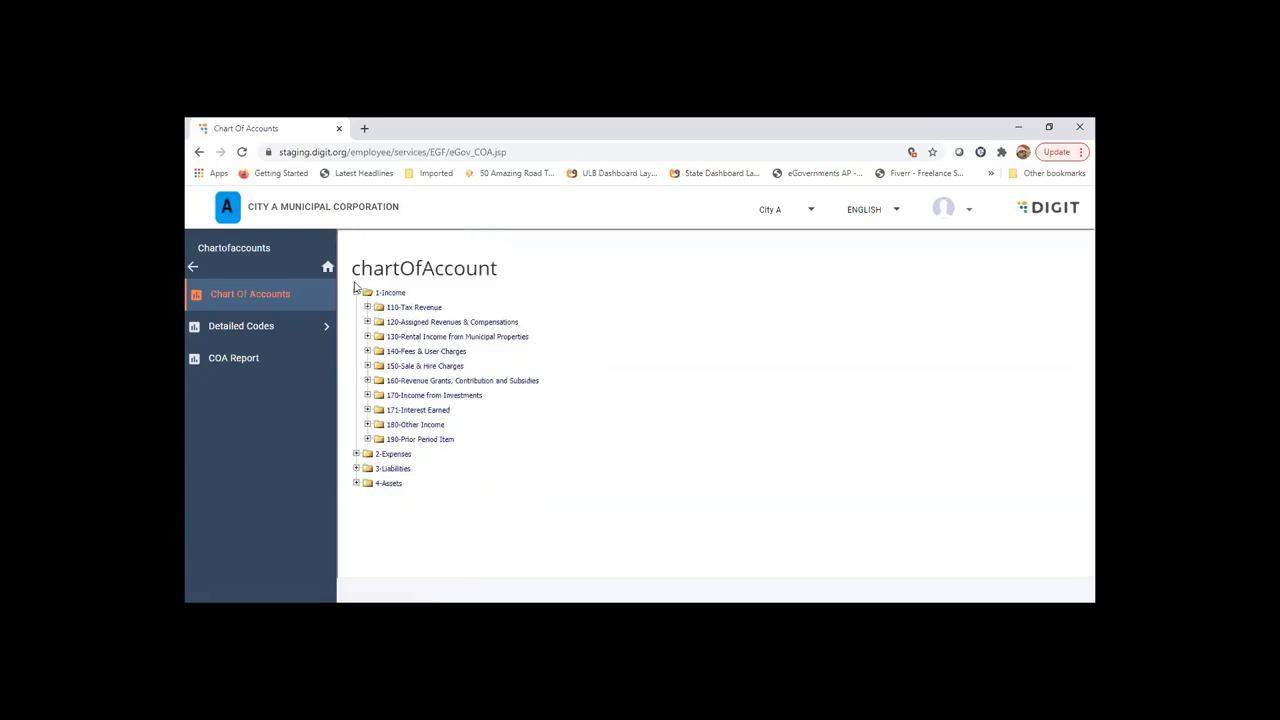
{"action": "left_click", "coordinate": [356, 469]}
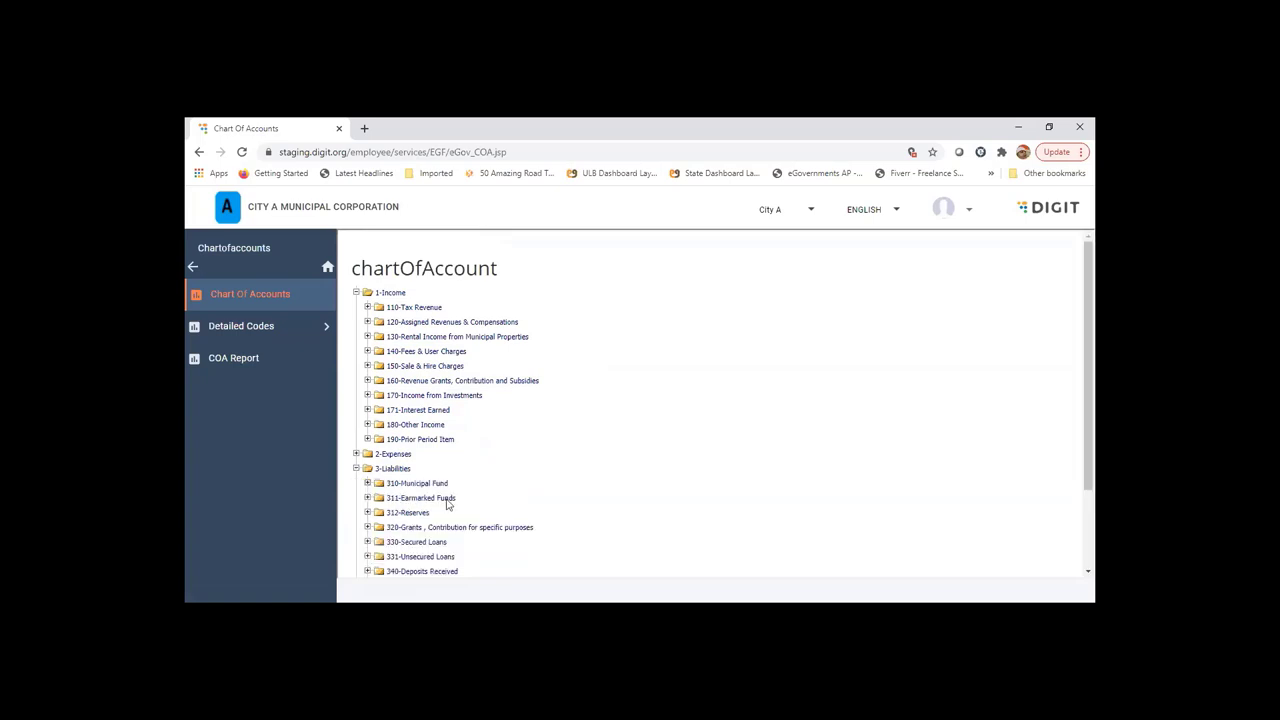
{"action": "scroll", "coordinate": [385, 381], "scroll_direction": "down", "scroll_amount": 2}
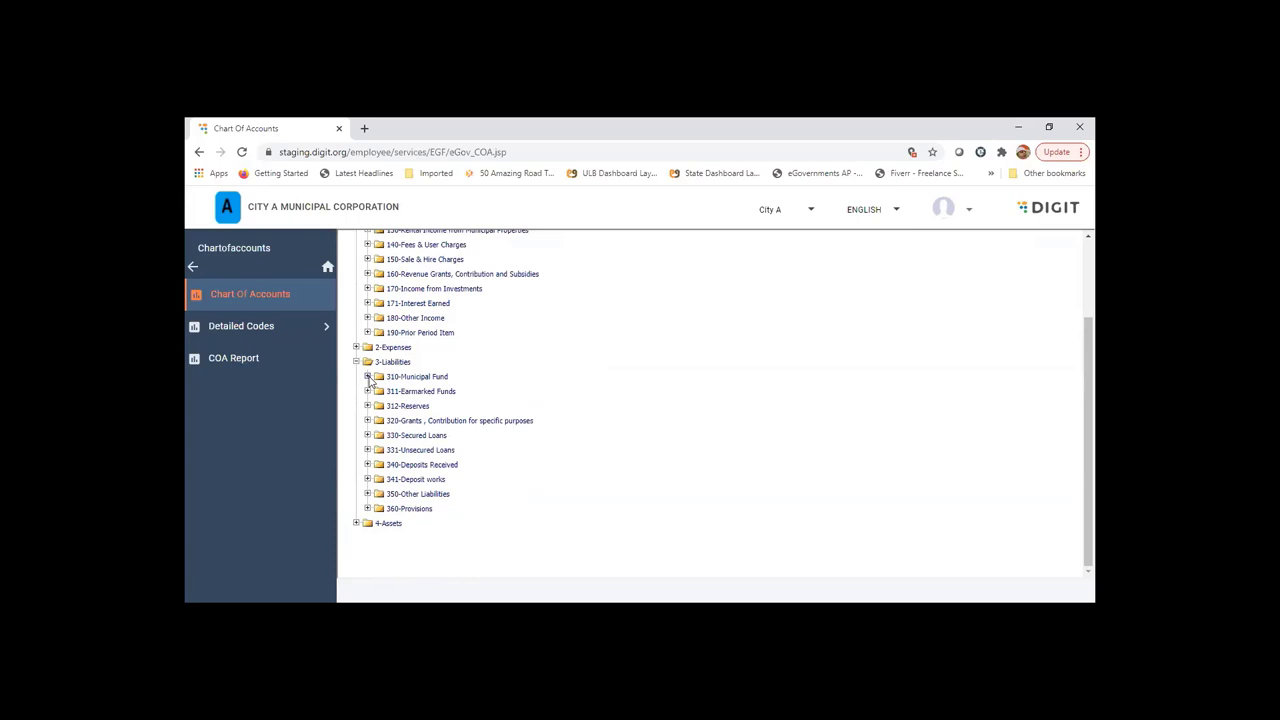
{"action": "left_click", "coordinate": [367, 377]}
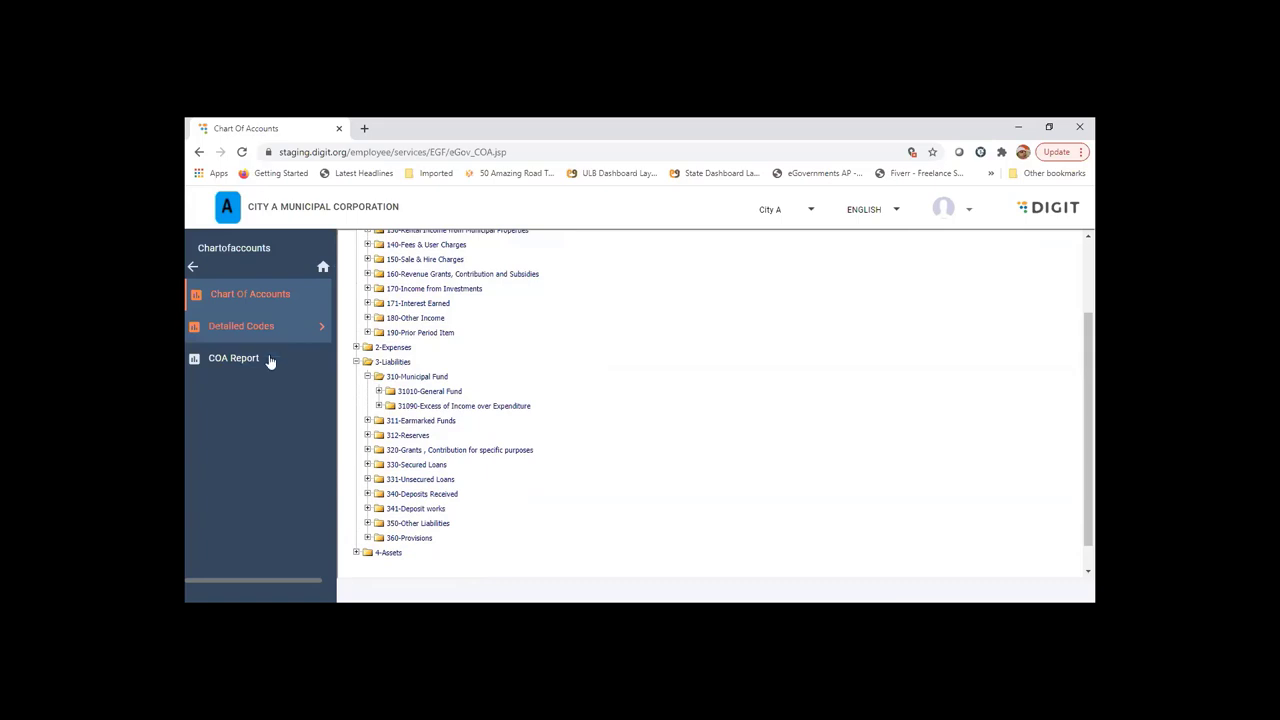
Step: Review the unfiltered 913-entry COA Report, then return to Chart Of Accounts
{"action": "left_click", "coordinate": [269, 361]}
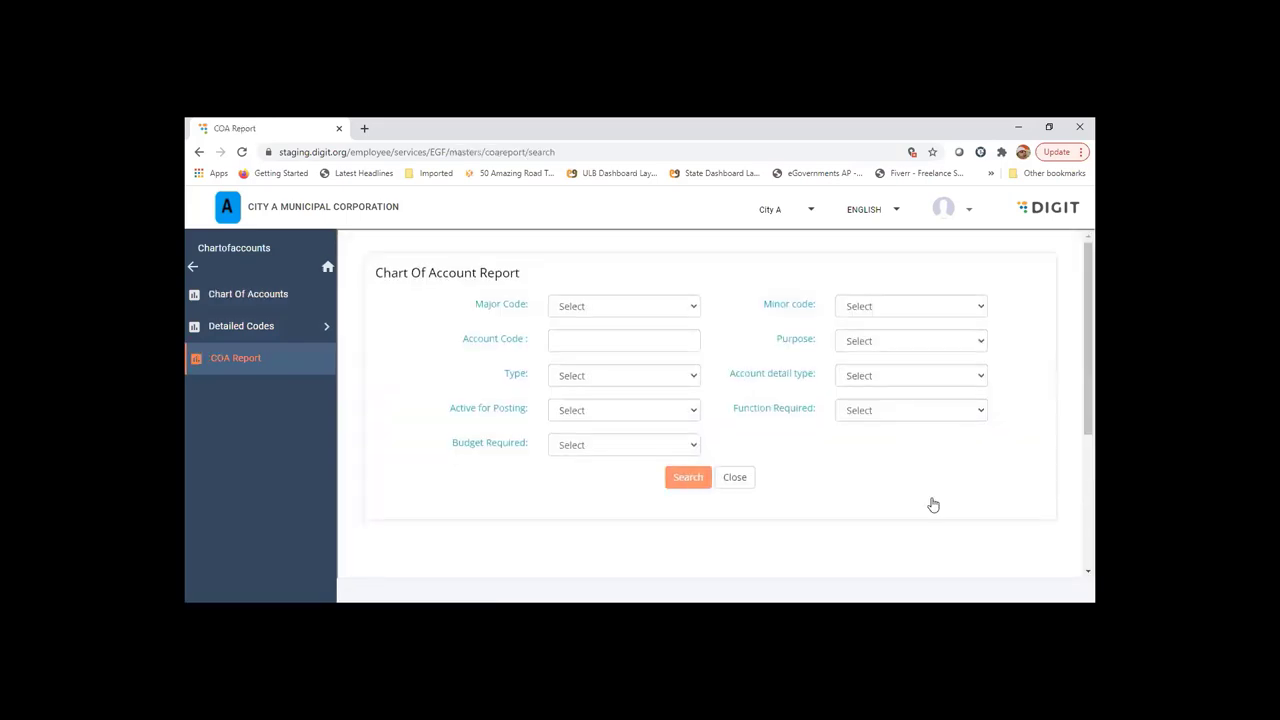
{"action": "scroll", "coordinate": [930, 497], "scroll_direction": "down", "scroll_amount": 5}
{"action": "scroll", "coordinate": [540, 360], "scroll_direction": "up", "scroll_amount": 5}
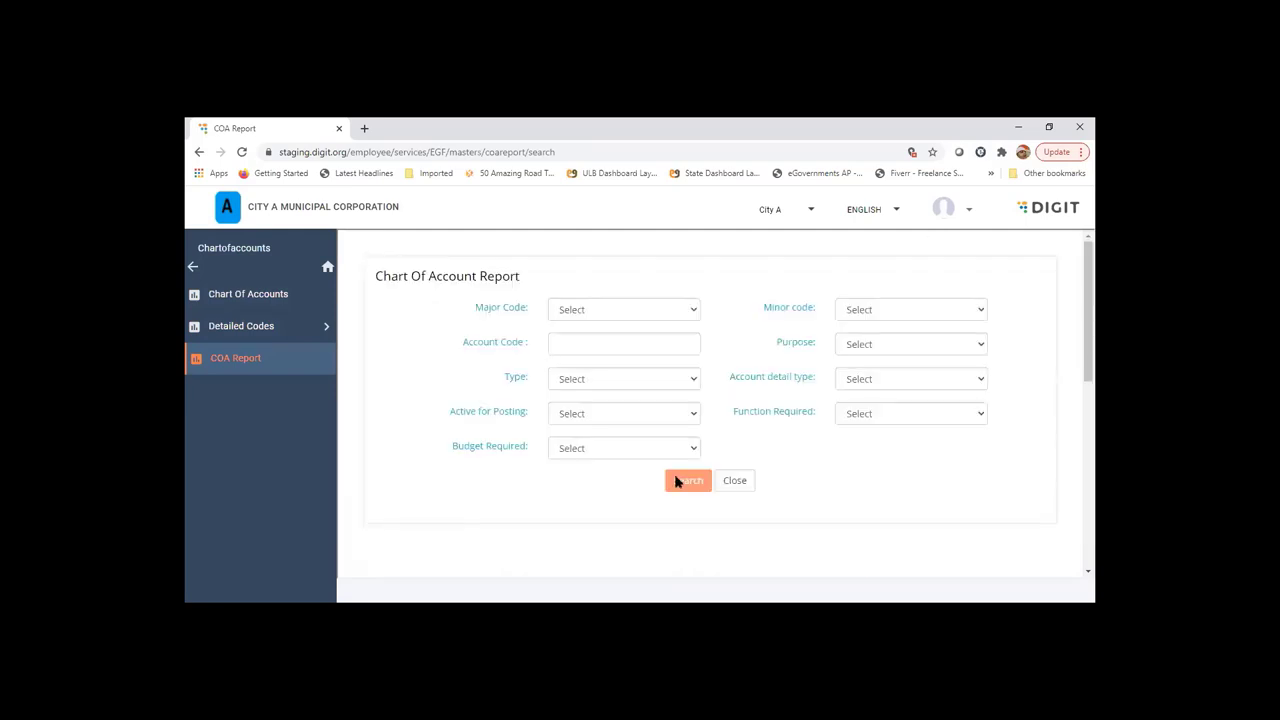
{"action": "scroll", "coordinate": [571, 421], "scroll_direction": "down", "scroll_amount": 5}
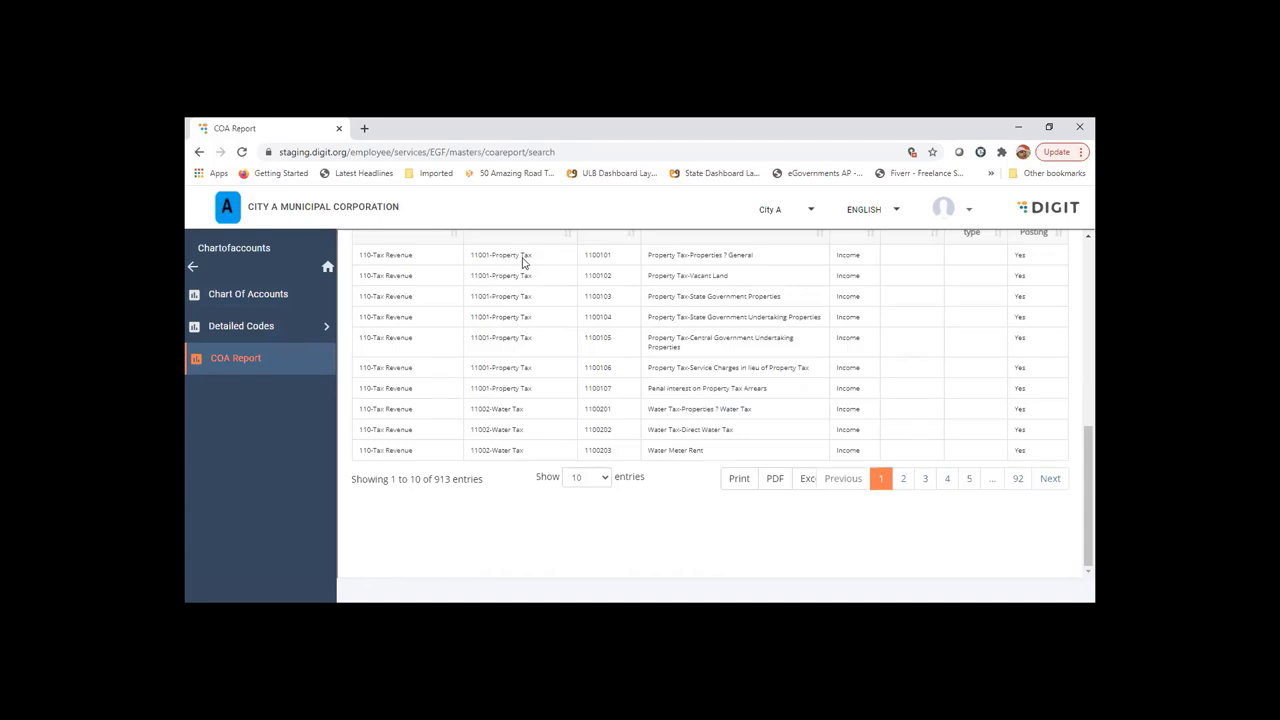
{"action": "scroll", "coordinate": [525, 351], "scroll_direction": "up", "scroll_amount": 2}
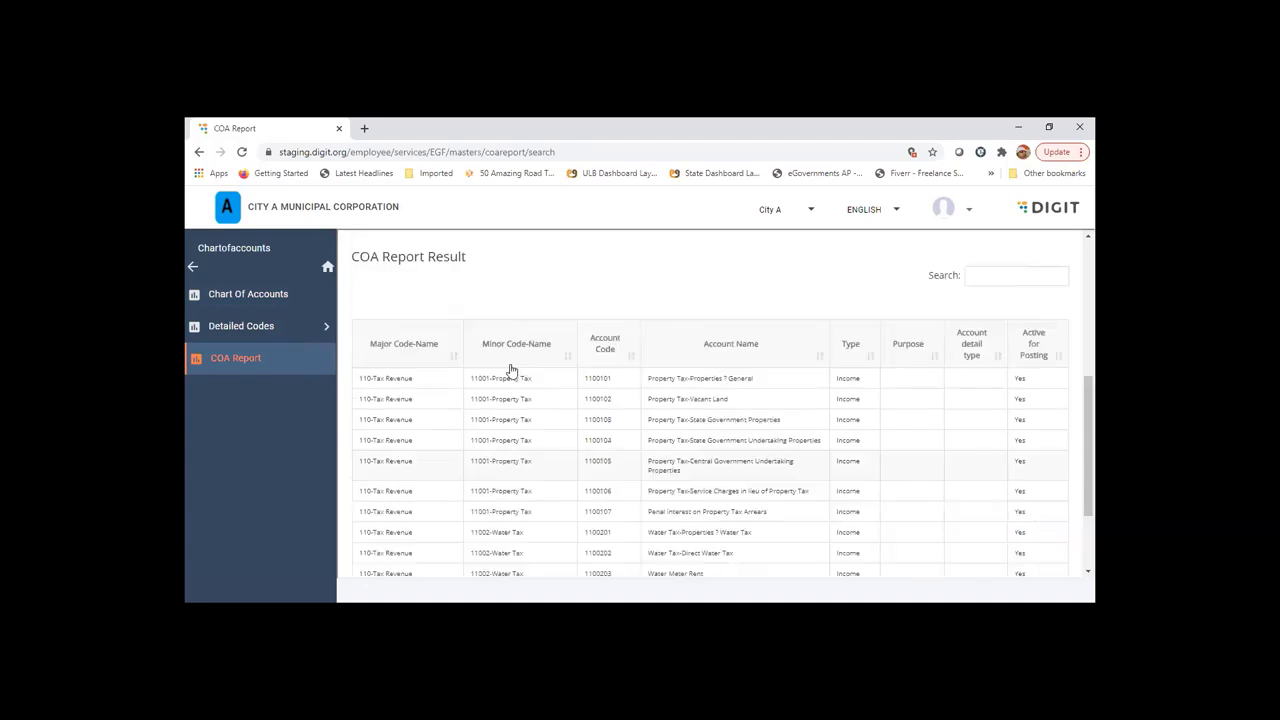
{"action": "left_click", "coordinate": [246, 294]}
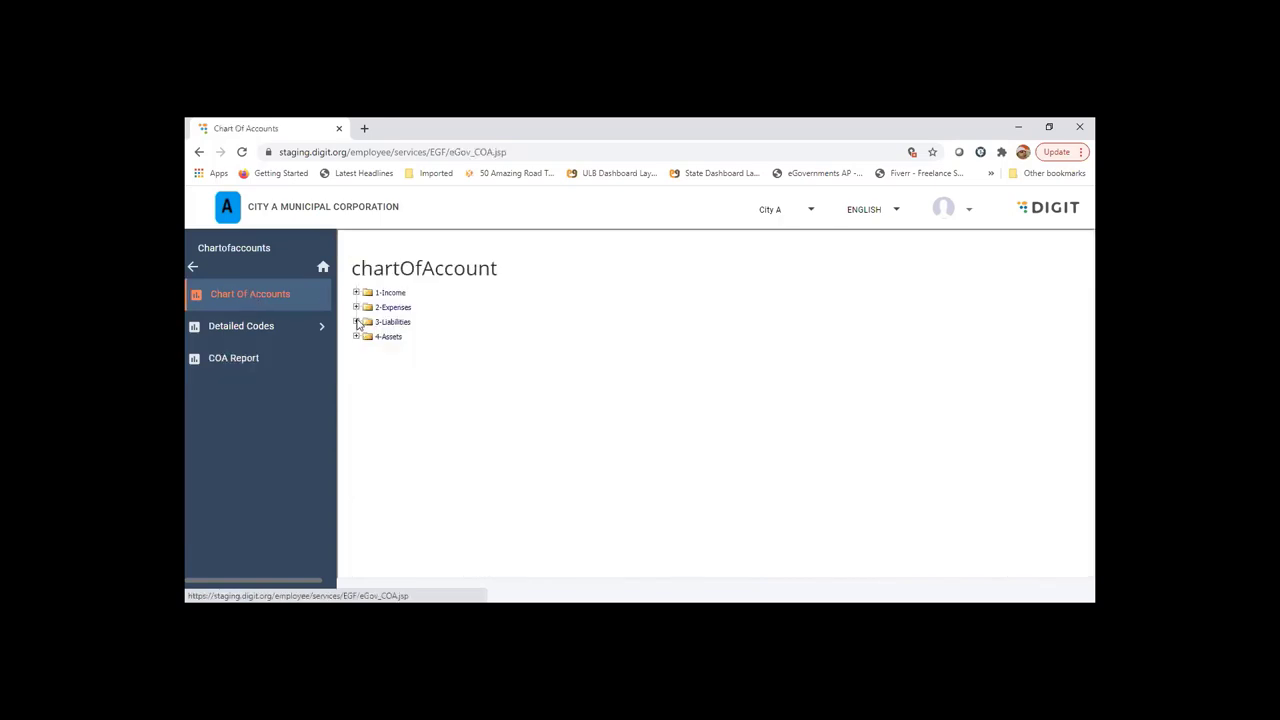
Step: Expand 3-Liabilities and 310-Municipal Fund down to 3101001-General Fund-Revenue Transfers
{"action": "left_click", "coordinate": [356, 322]}
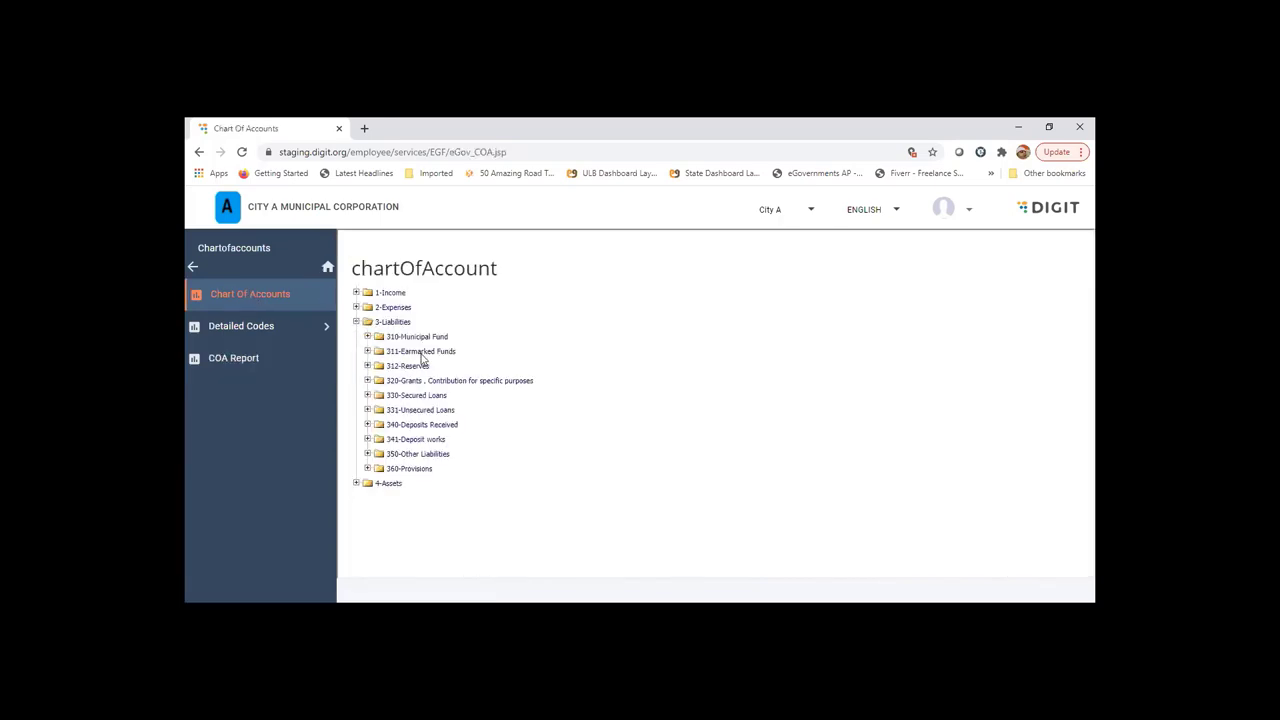
{"action": "left_click", "coordinate": [367, 336]}
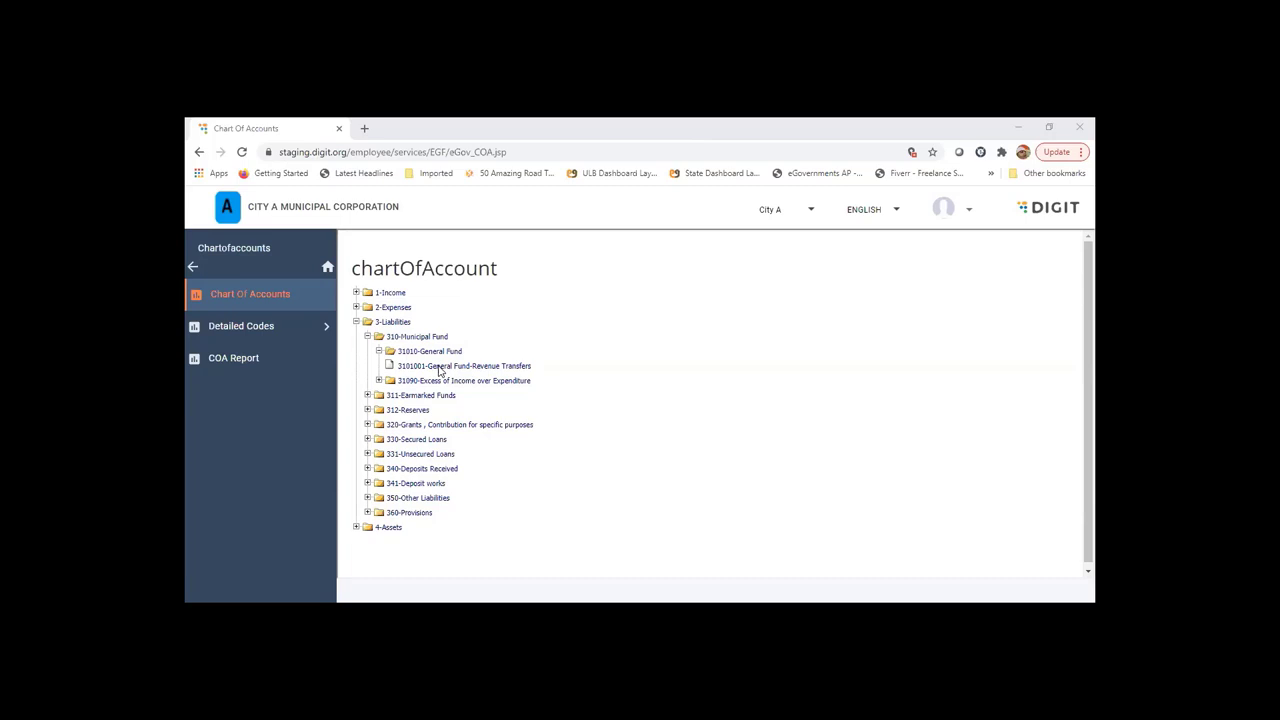
{"action": "left_click", "coordinate": [192, 268]}
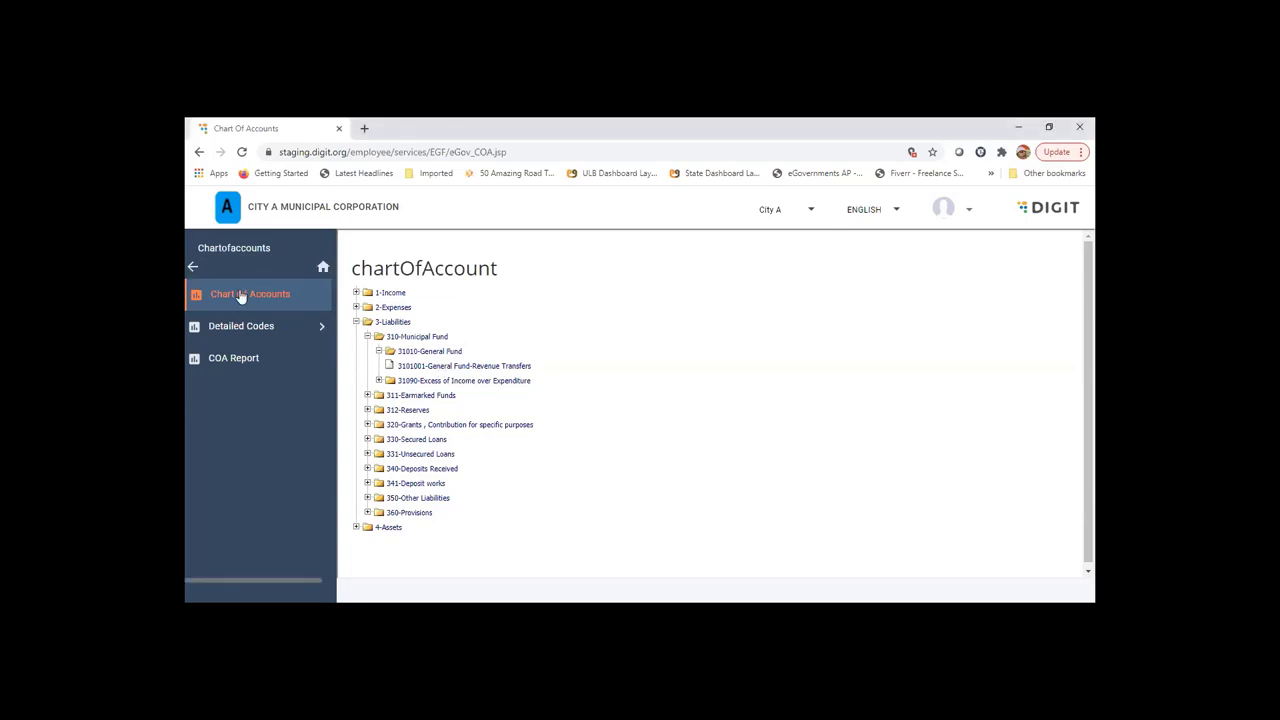